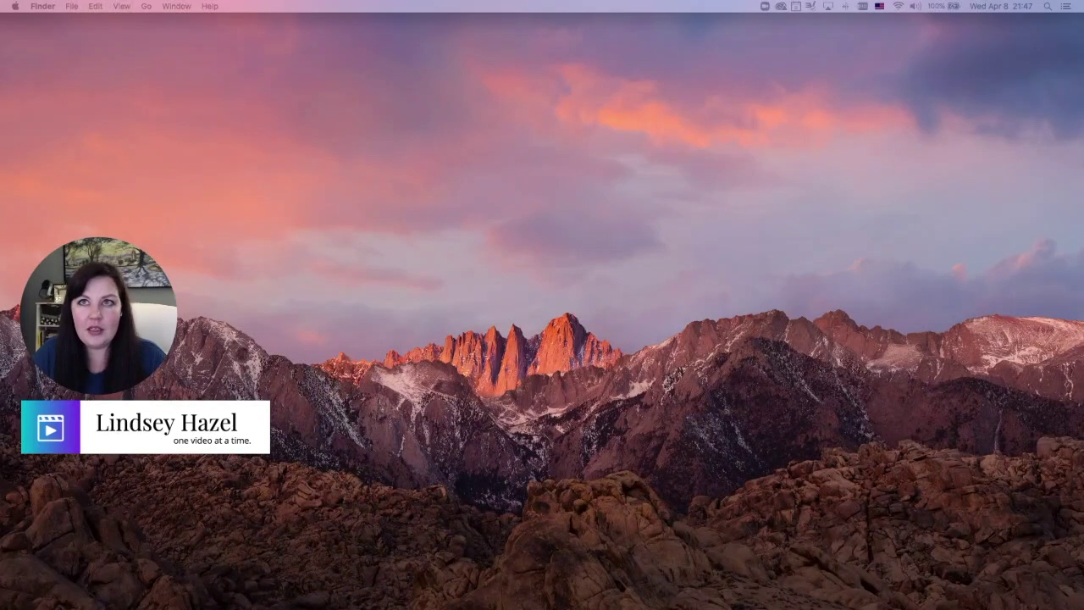
View this Mac's details, then bring up the capture tools and adjust the selection area
{"action": "left_click", "coordinate": [14, 7]}
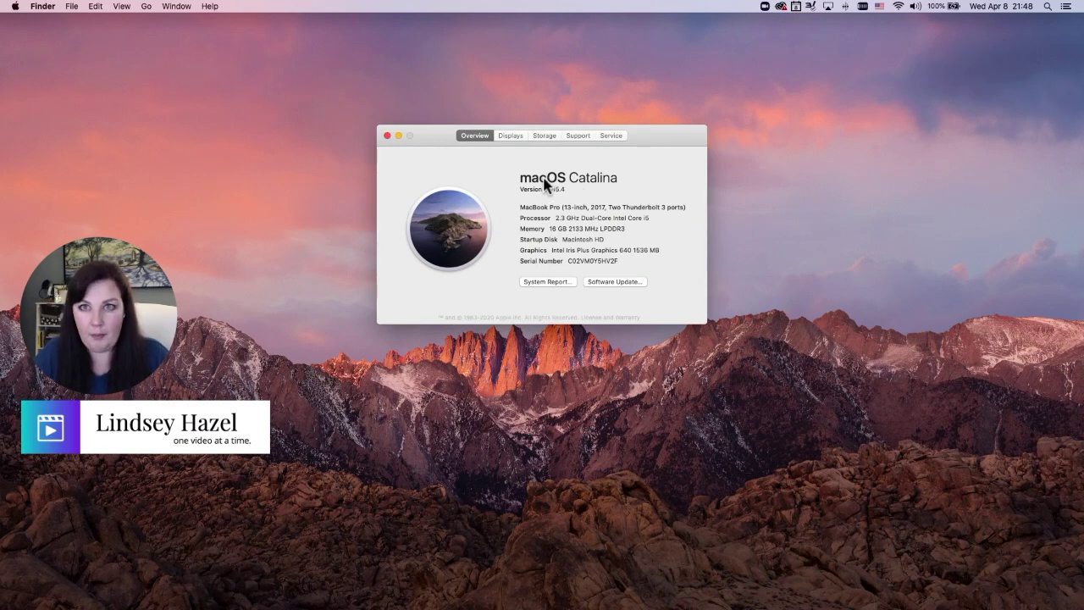
{"action": "left_click", "coordinate": [387, 135]}
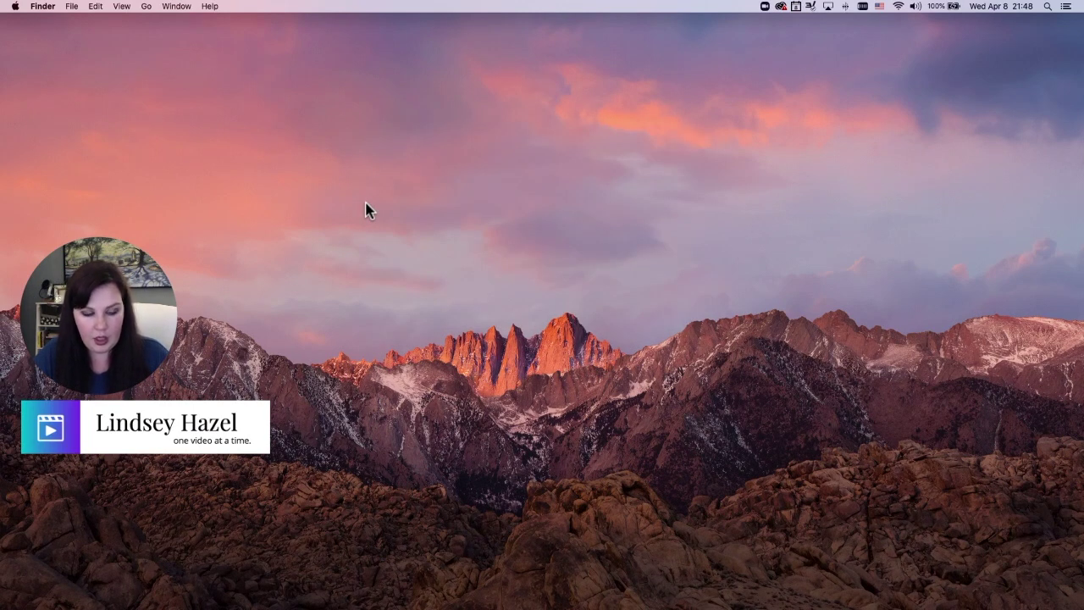
{"action": "key", "text": "shift+super+5"}
{"action": "left_click_drag", "start_coordinate": [398, 200], "coordinate": [399, 178]}
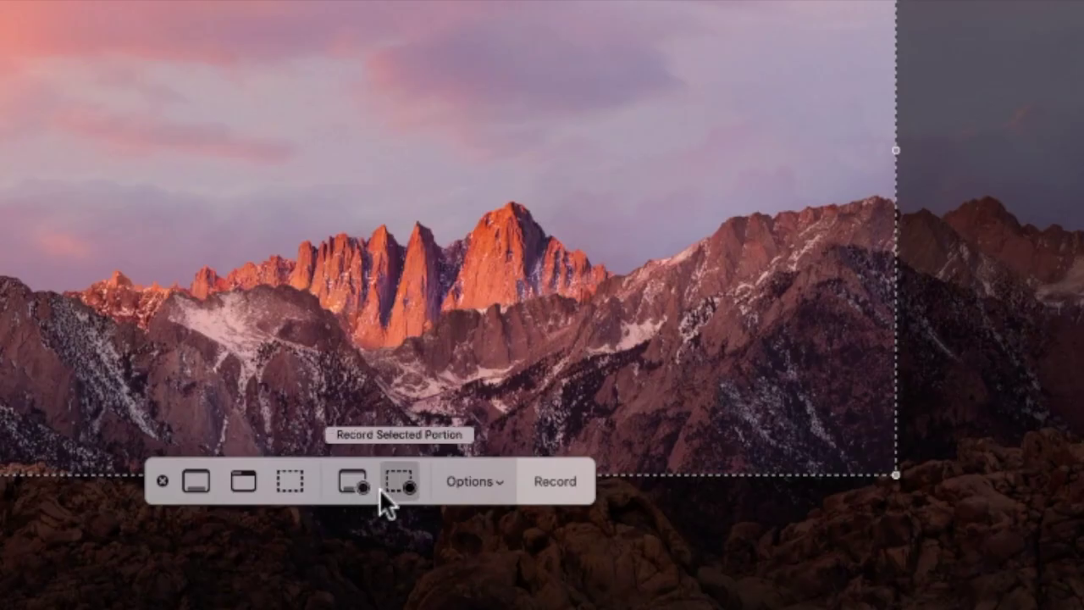
Review the save, timer and microphone Options, then start recording the selected portion
{"action": "left_click", "coordinate": [465, 480]}
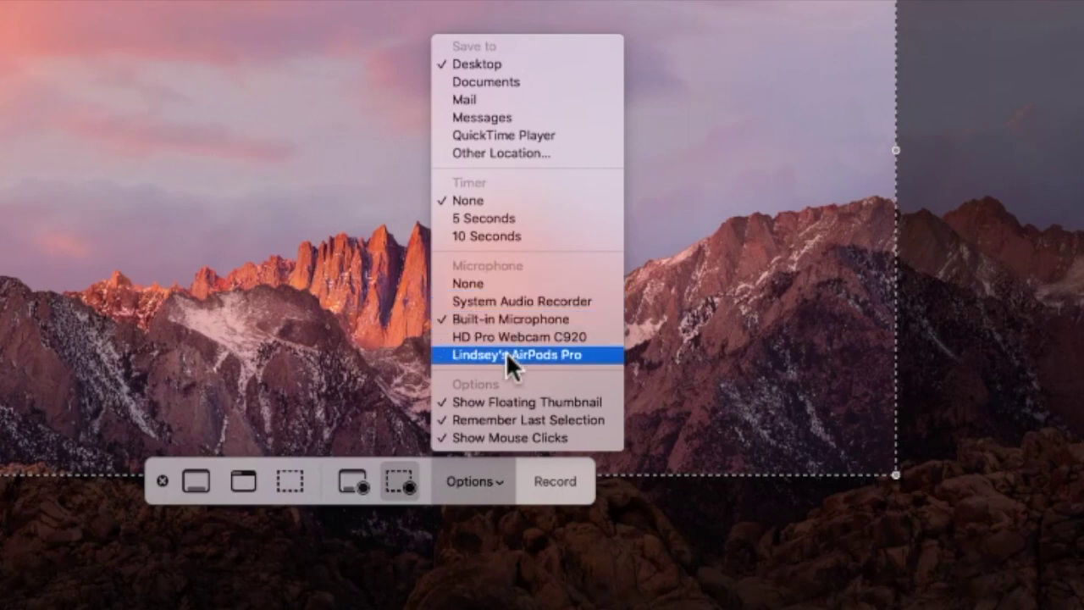
{"action": "left_click", "coordinate": [503, 506]}
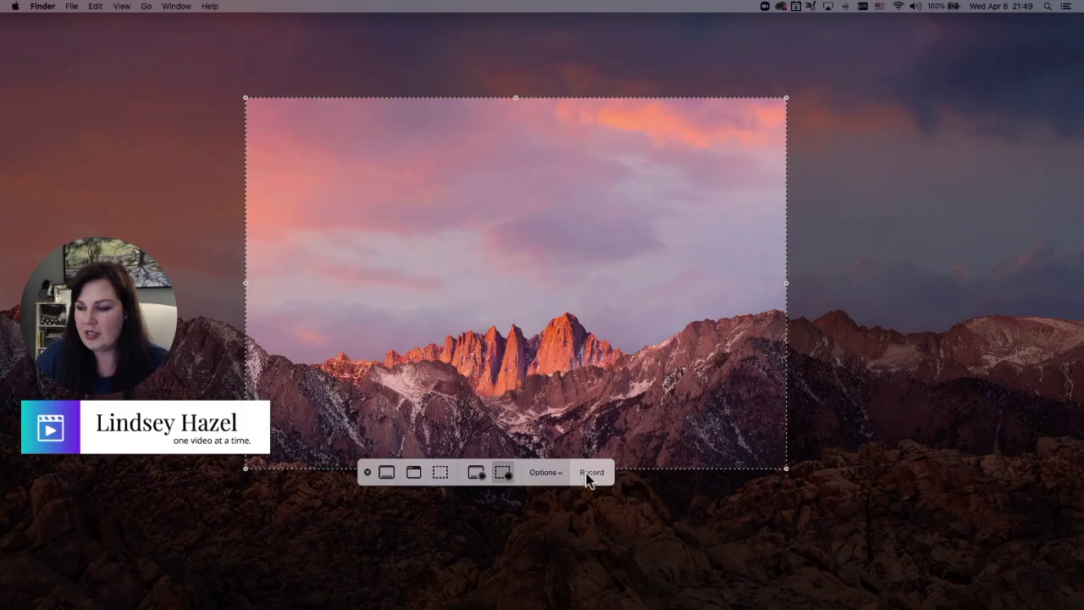
{"action": "left_click", "coordinate": [586, 474]}
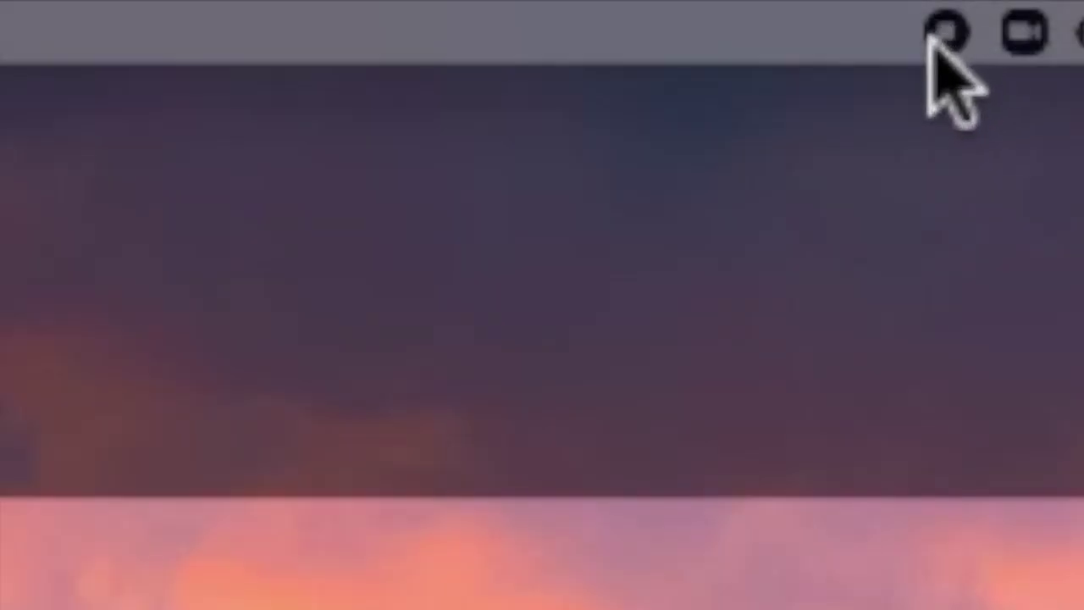
Stop the recording from the menu bar, play the clip in its preview, then close it
{"action": "left_click", "coordinate": [946, 36]}
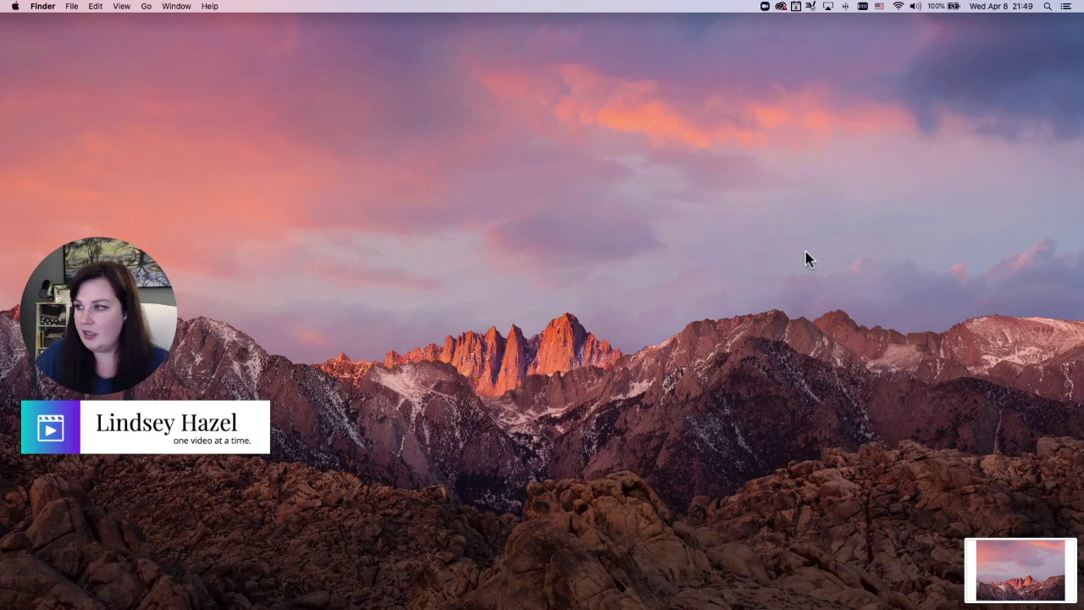
{"action": "left_click", "coordinate": [1006, 566]}
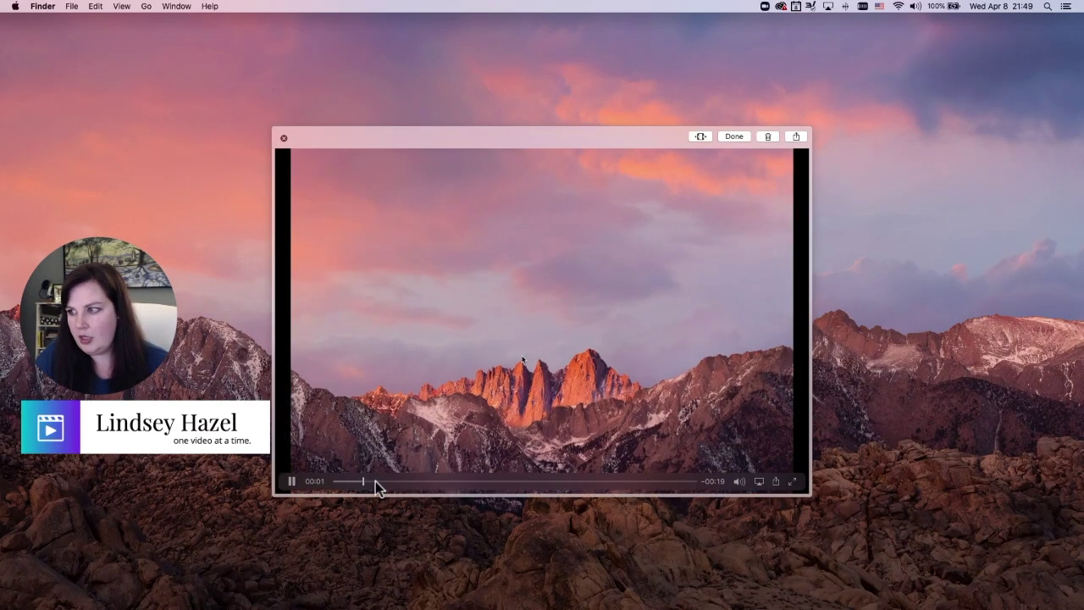
{"action": "left_click", "coordinate": [293, 481]}
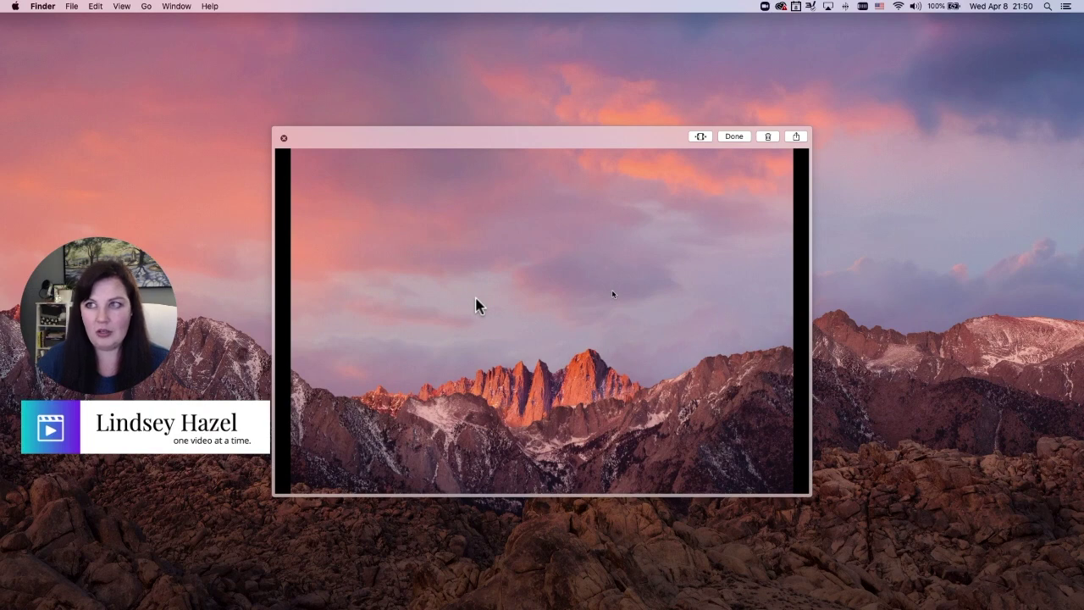
{"action": "left_click", "coordinate": [284, 140]}
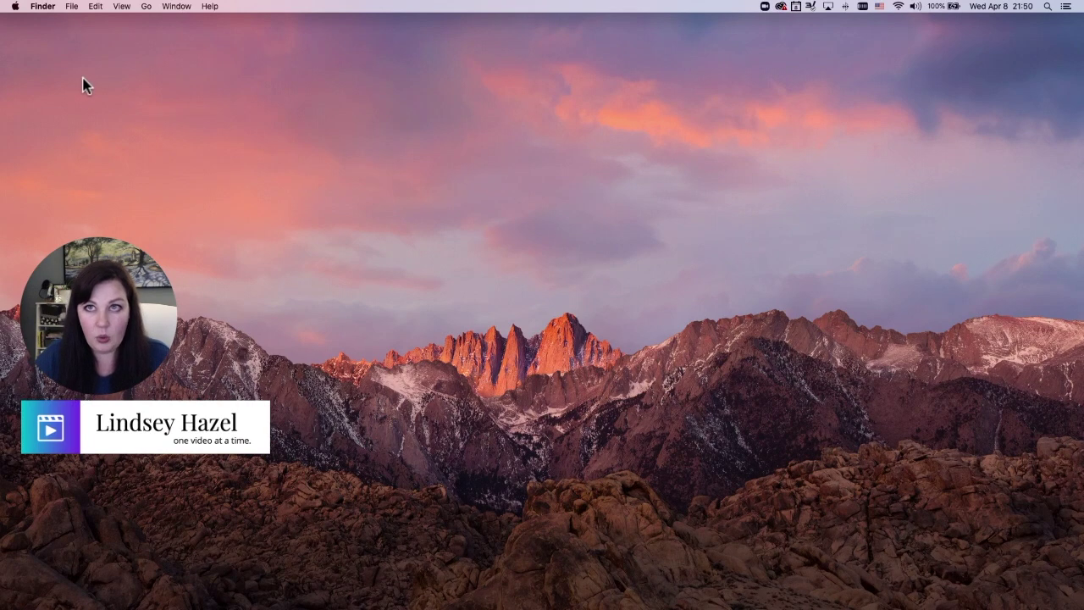
{"action": "left_click", "coordinate": [15, 7]}
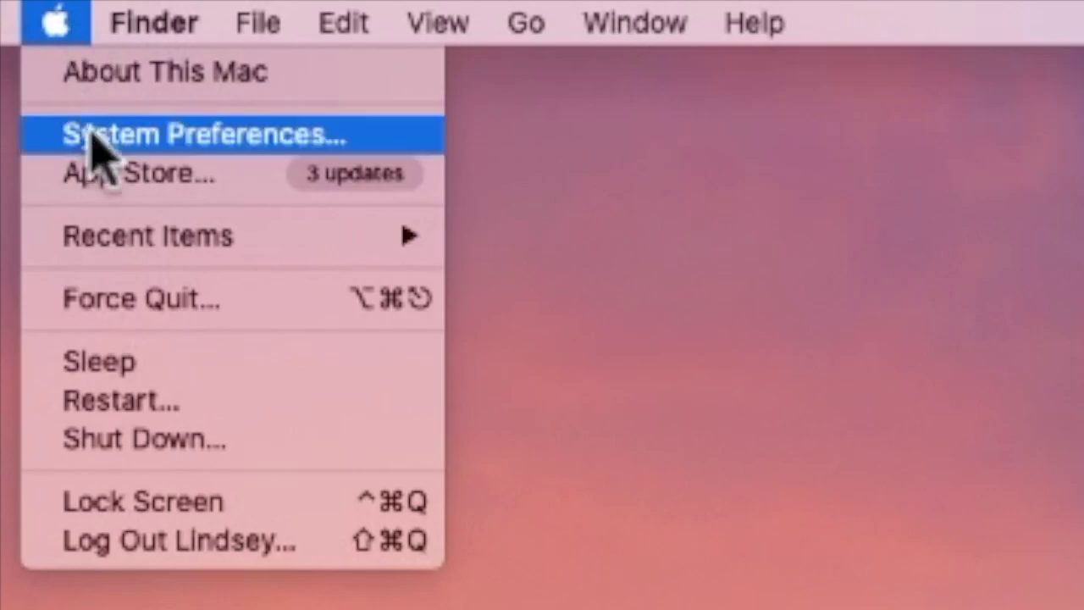
{"action": "left_click", "coordinate": [93, 137]}
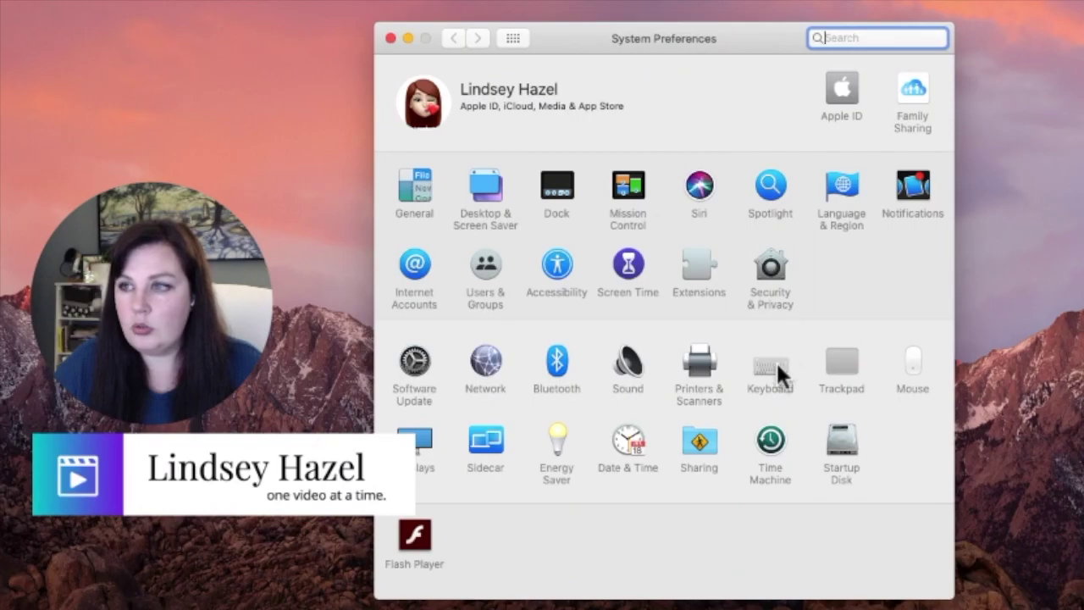
{"action": "left_click", "coordinate": [771, 366]}
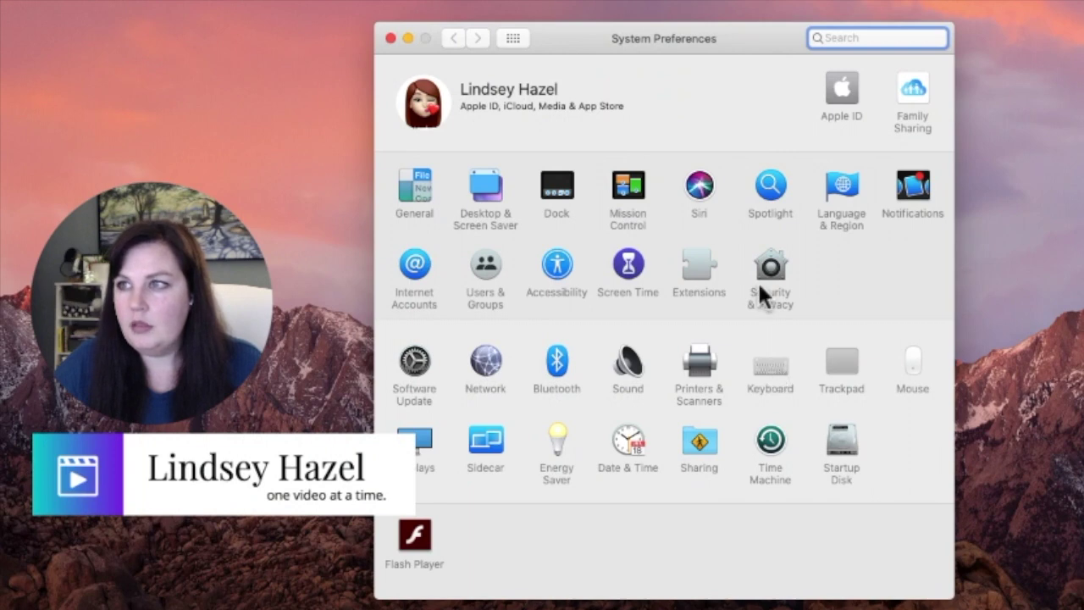
{"action": "left_click", "coordinate": [641, 85]}
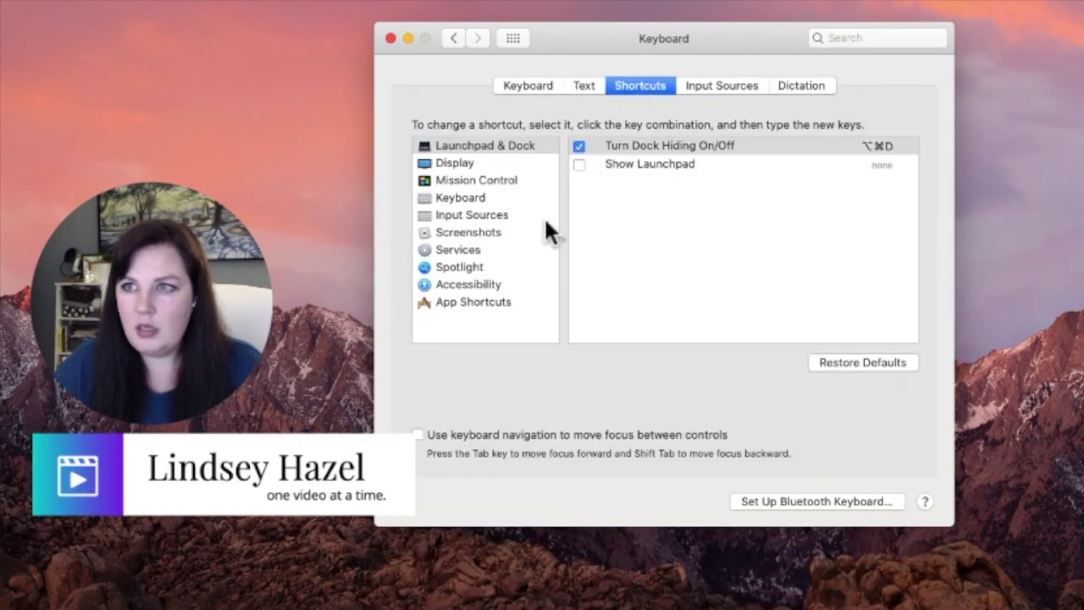
{"action": "left_click", "coordinate": [494, 233]}
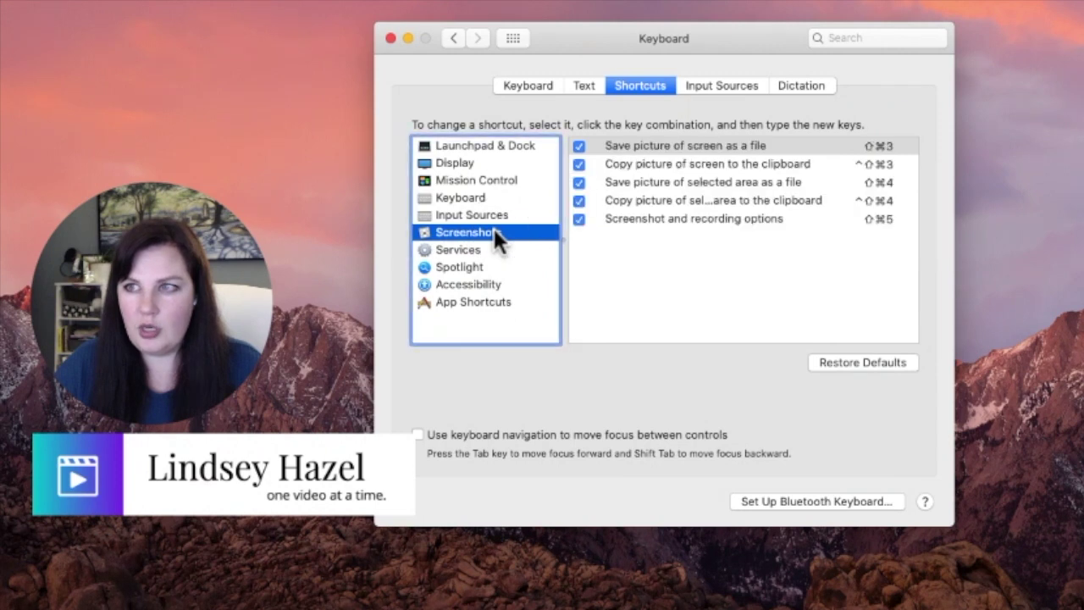
{"action": "left_click", "coordinate": [578, 220]}
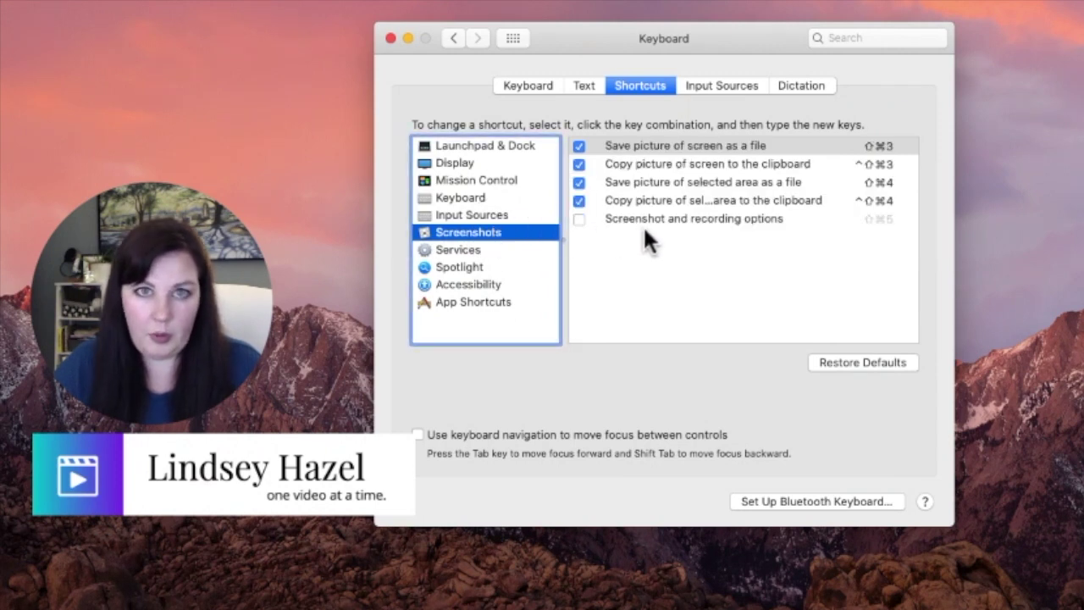
{"action": "left_click", "coordinate": [578, 219]}
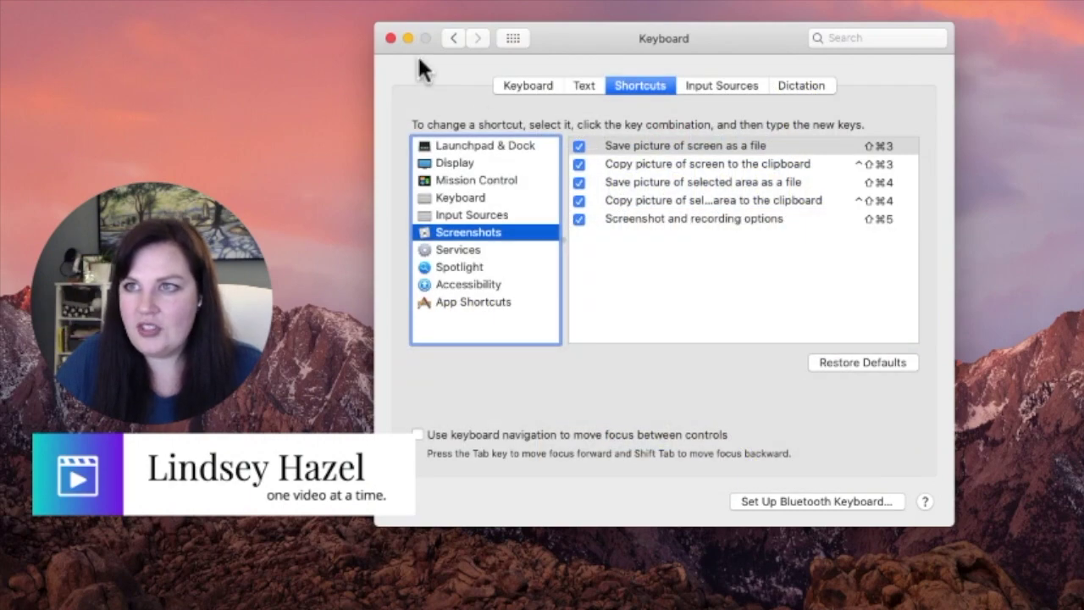
{"action": "left_click", "coordinate": [390, 37]}
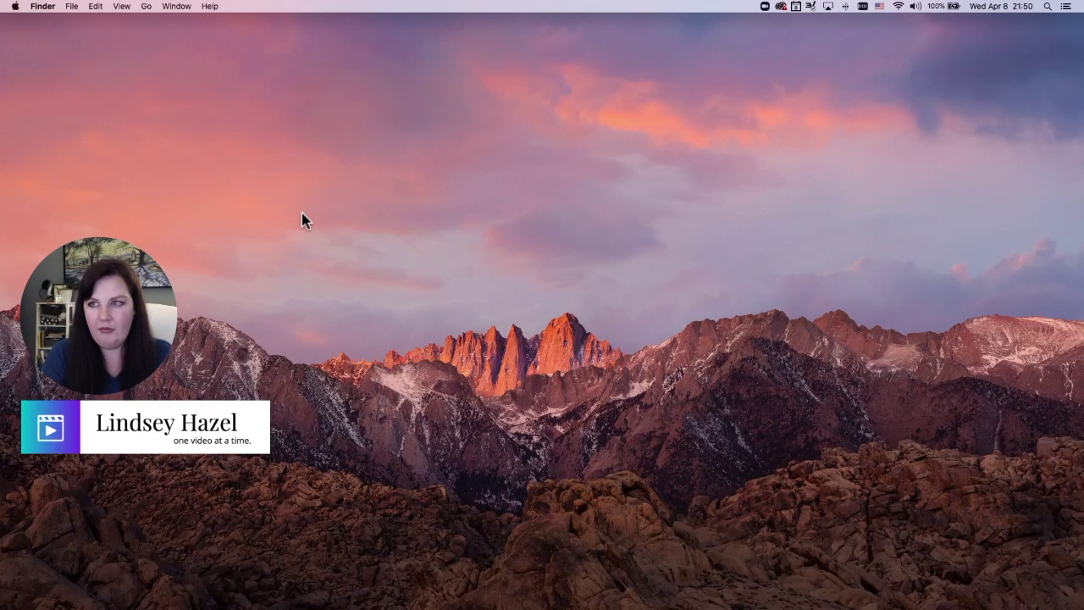
{"action": "key", "text": "super+shift+5"}
{"action": "left_click_drag", "start_coordinate": [362, 214], "coordinate": [362, 212]}
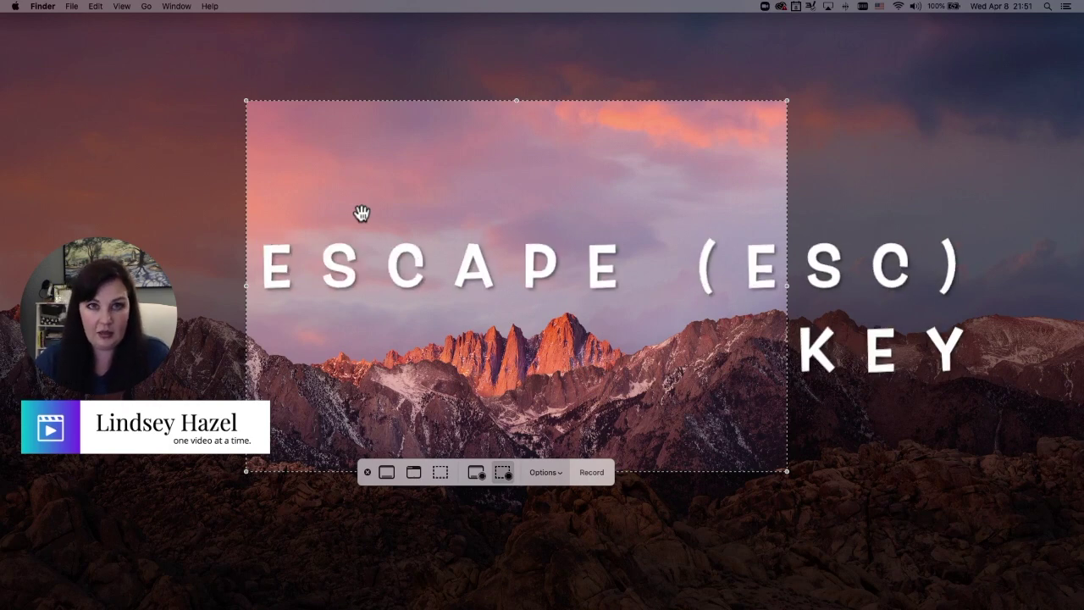
{"action": "key", "text": "Escape"}
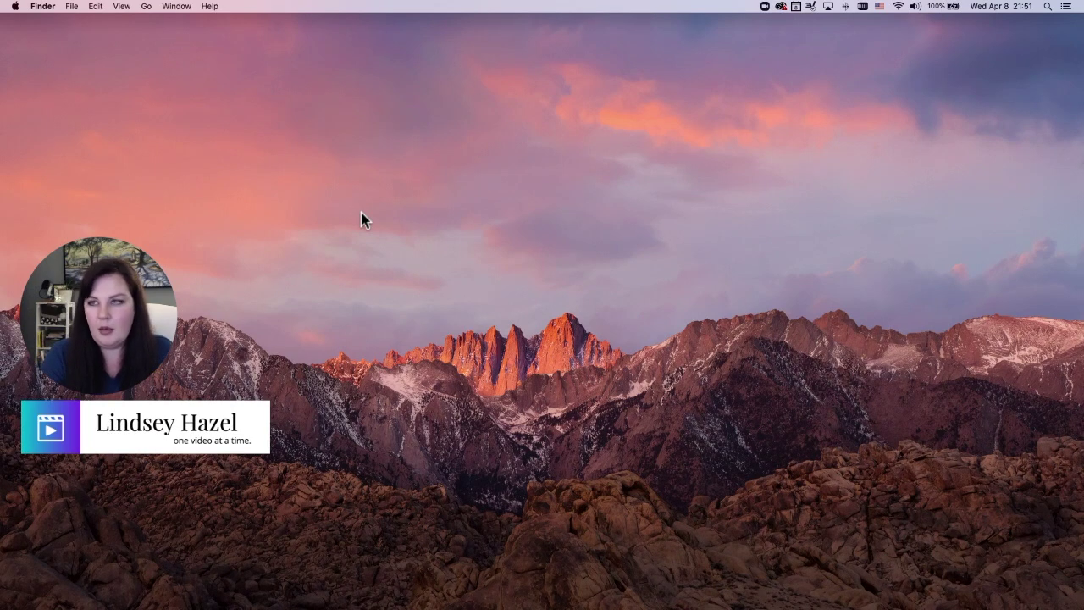
Reopen the capture tools and try the entire-screen, single-window and selected-portion capture modes
{"action": "key", "text": "super+shift+5"}
{"action": "left_click_drag", "start_coordinate": [458, 265], "coordinate": [454, 263]}
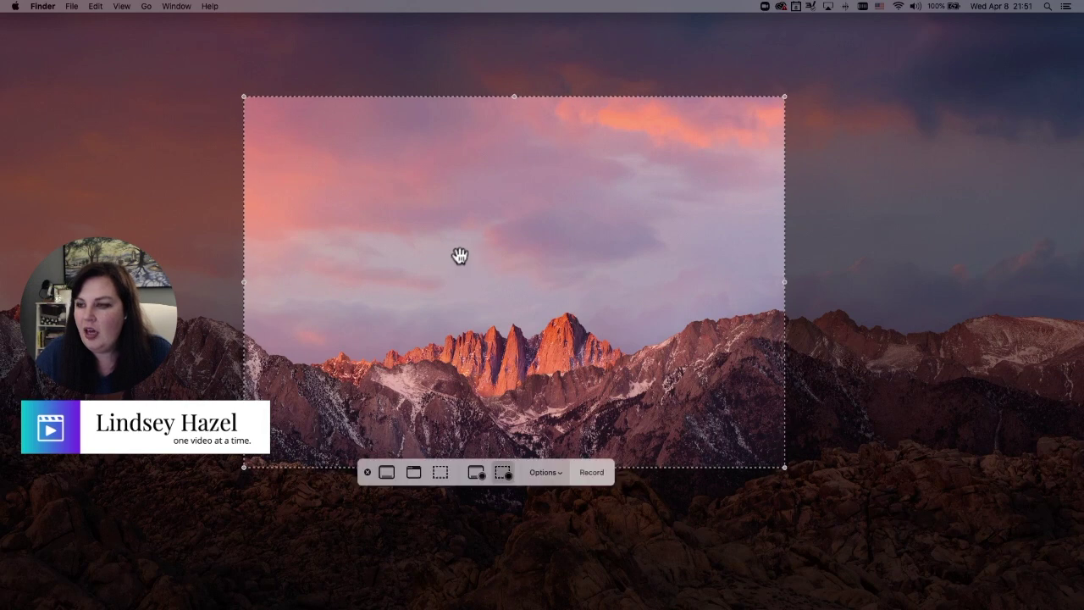
{"action": "left_click", "coordinate": [387, 475]}
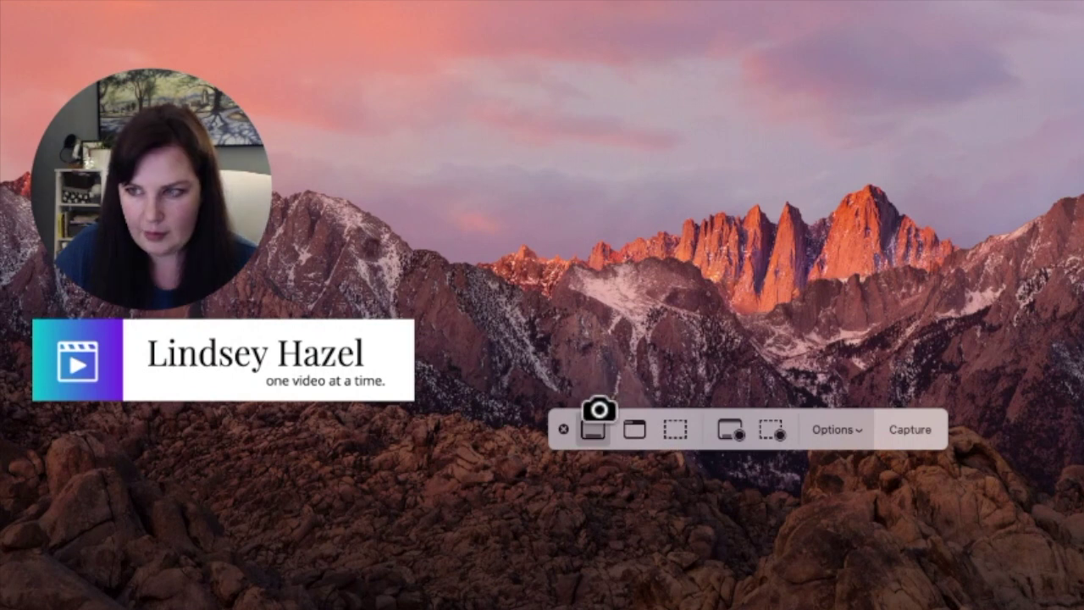
{"action": "left_click", "coordinate": [634, 430]}
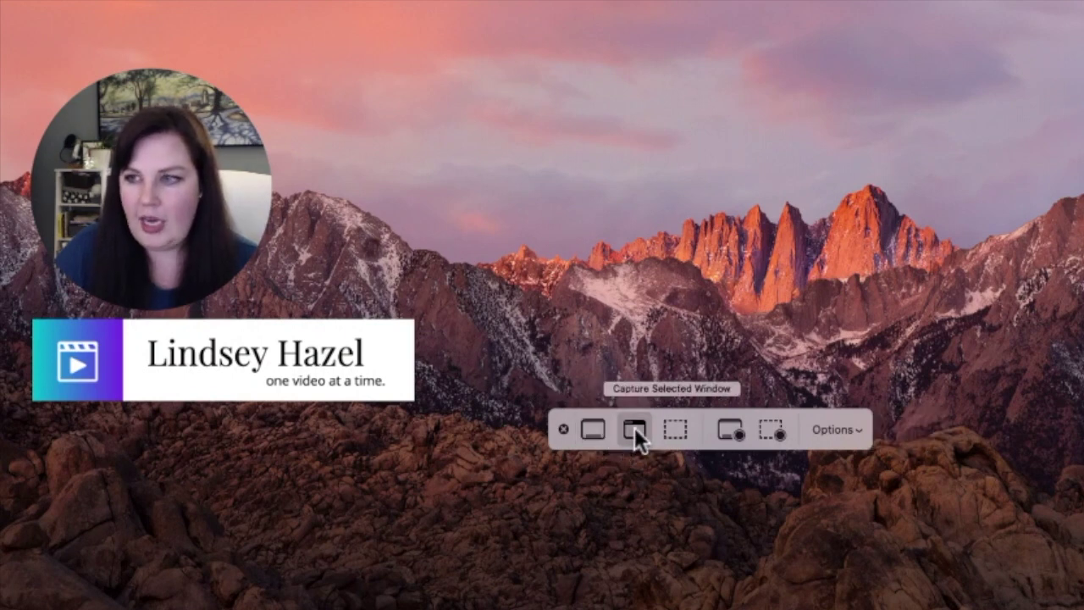
{"action": "left_click", "coordinate": [675, 429]}
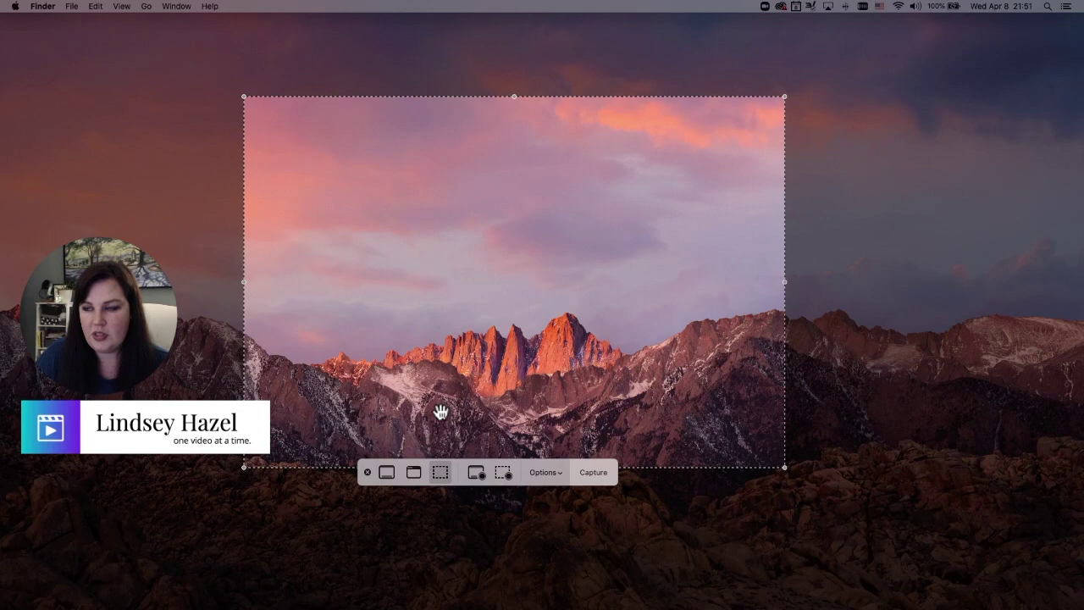
Shrink the capture area to about 520x353, then switch to Record Entire Screen
{"action": "left_click_drag", "start_coordinate": [441, 412], "coordinate": [447, 415]}
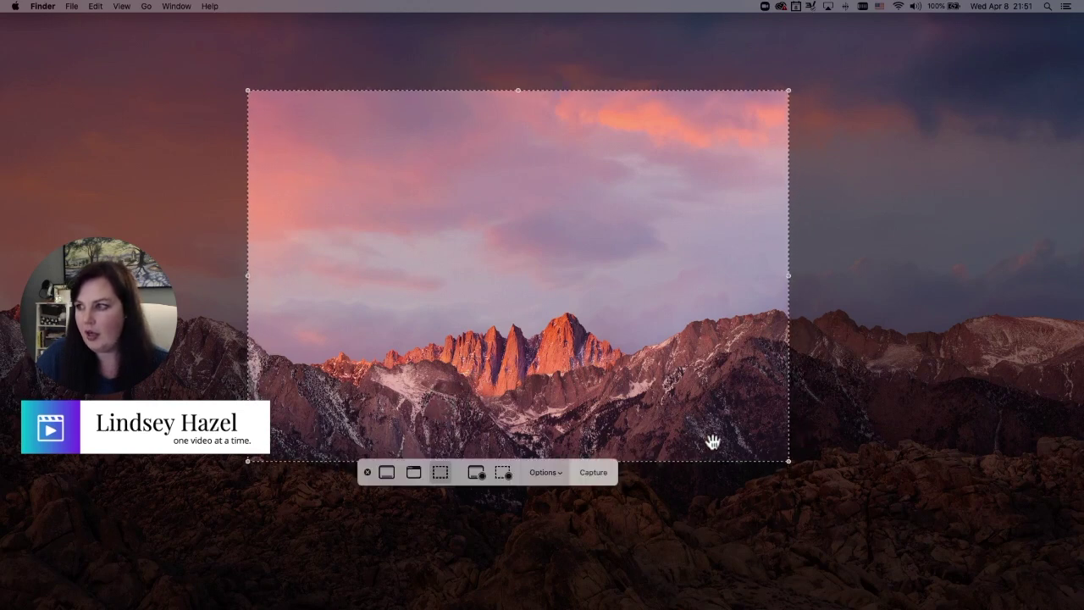
{"action": "left_click_drag", "start_coordinate": [789, 462], "coordinate": [775, 435]}
{"action": "left_click", "coordinate": [475, 473]}
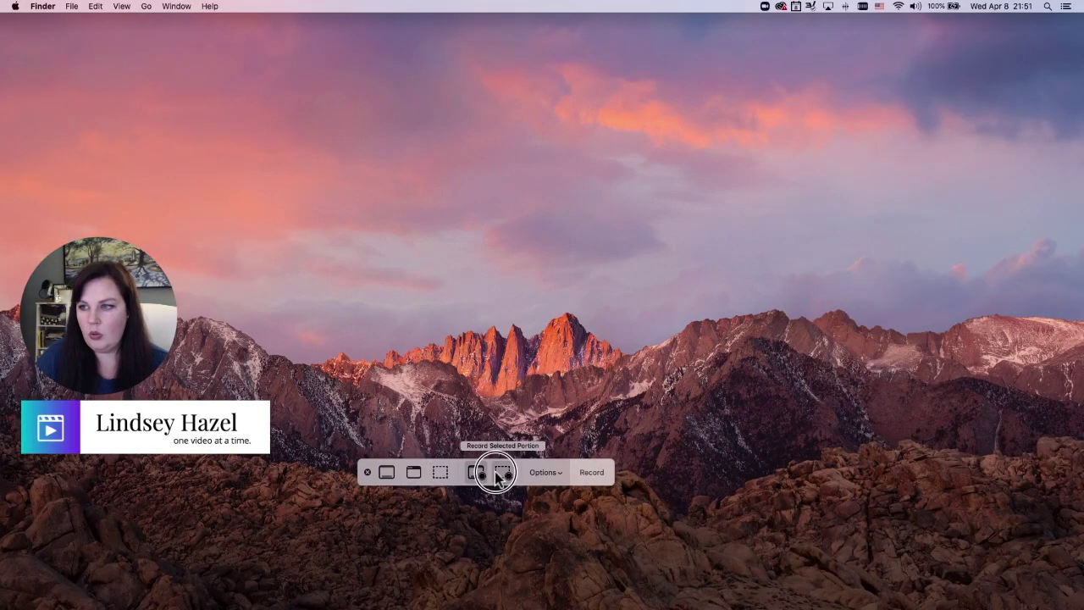
Record a short clip of a slightly shifted selected area, saved to the Desktop, then stop it
{"action": "left_click", "coordinate": [502, 472]}
{"action": "left_click_drag", "start_coordinate": [492, 383], "coordinate": [474, 361]}
{"action": "left_click", "coordinate": [548, 479]}
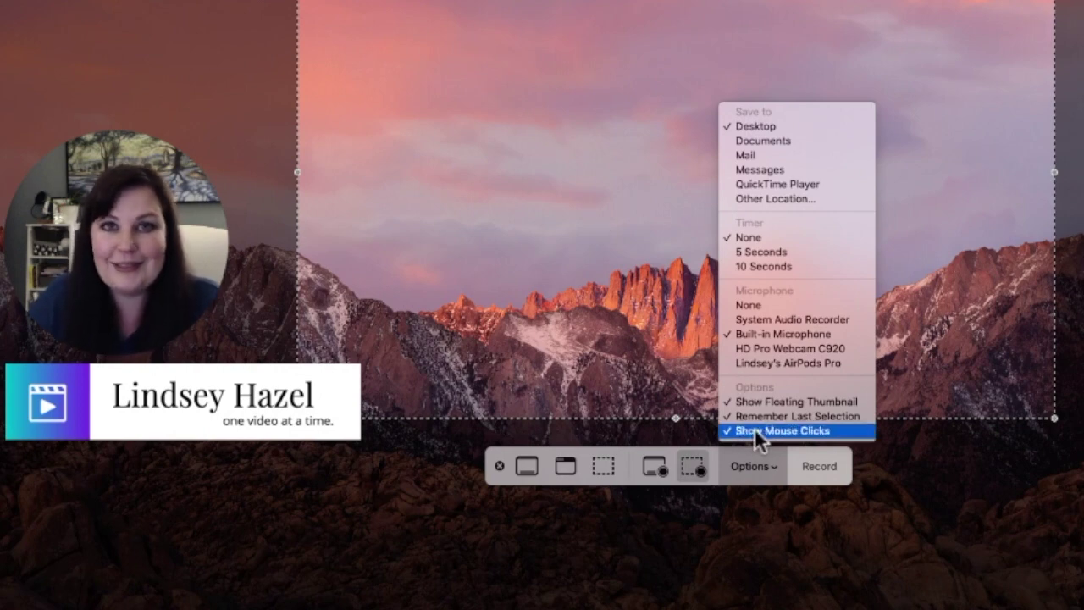
{"action": "left_click", "coordinate": [902, 451]}
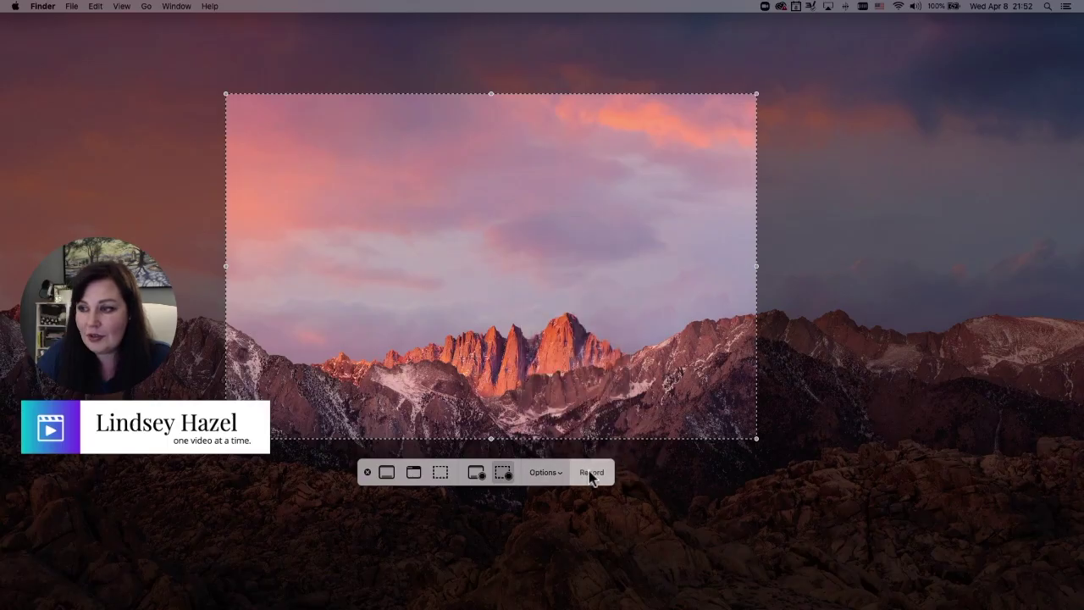
{"action": "left_click", "coordinate": [591, 471]}
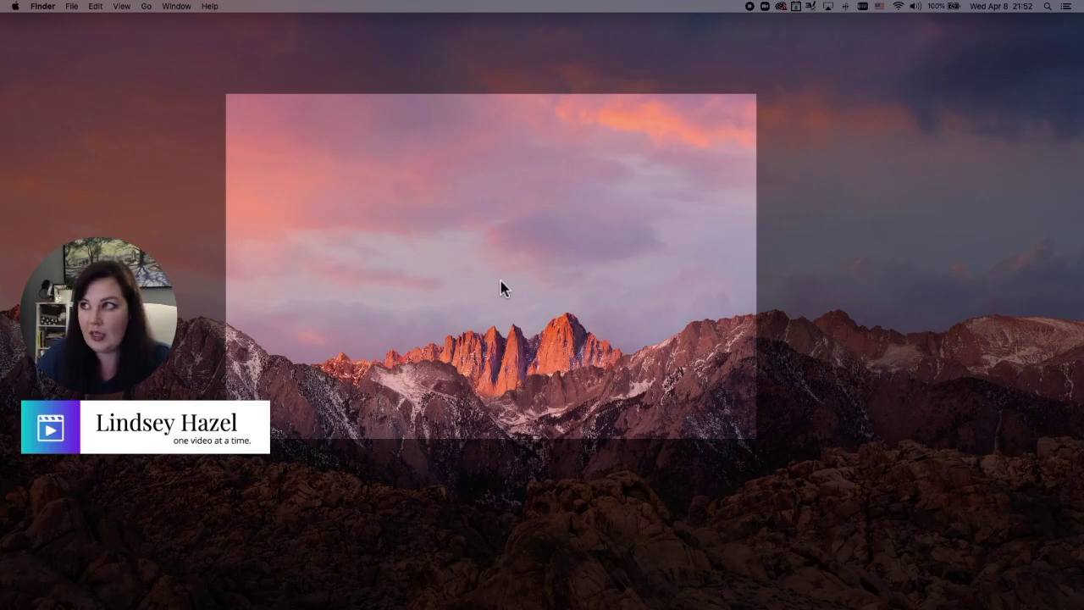
{"action": "left_click", "coordinate": [749, 7]}
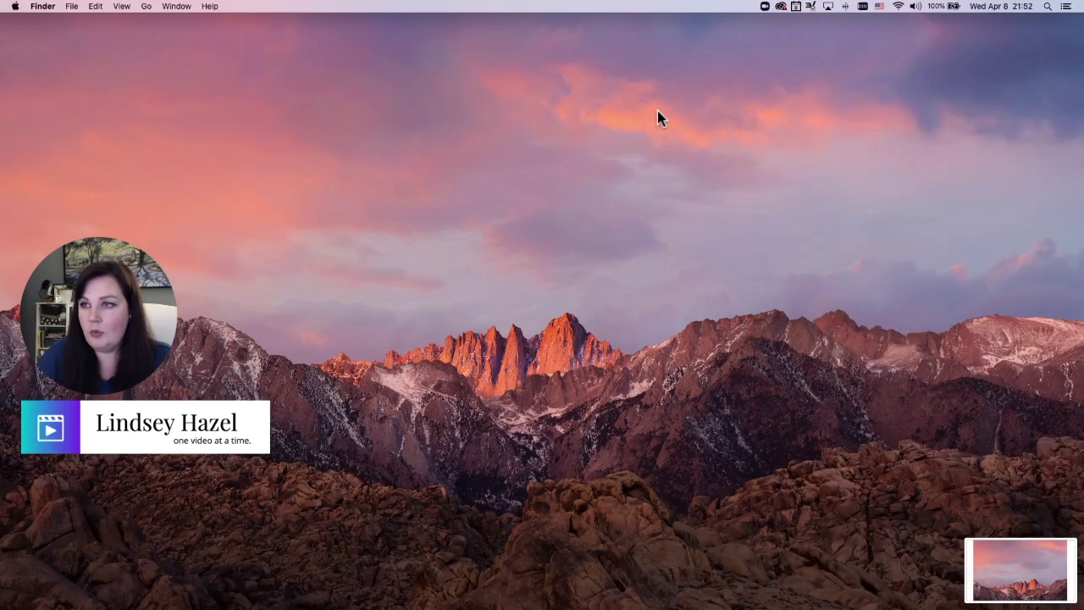
Trim a little off the clip's start and end, play it back, and click Done
{"action": "left_click", "coordinate": [982, 555]}
{"action": "mouse_move", "coordinate": [576, 236]}
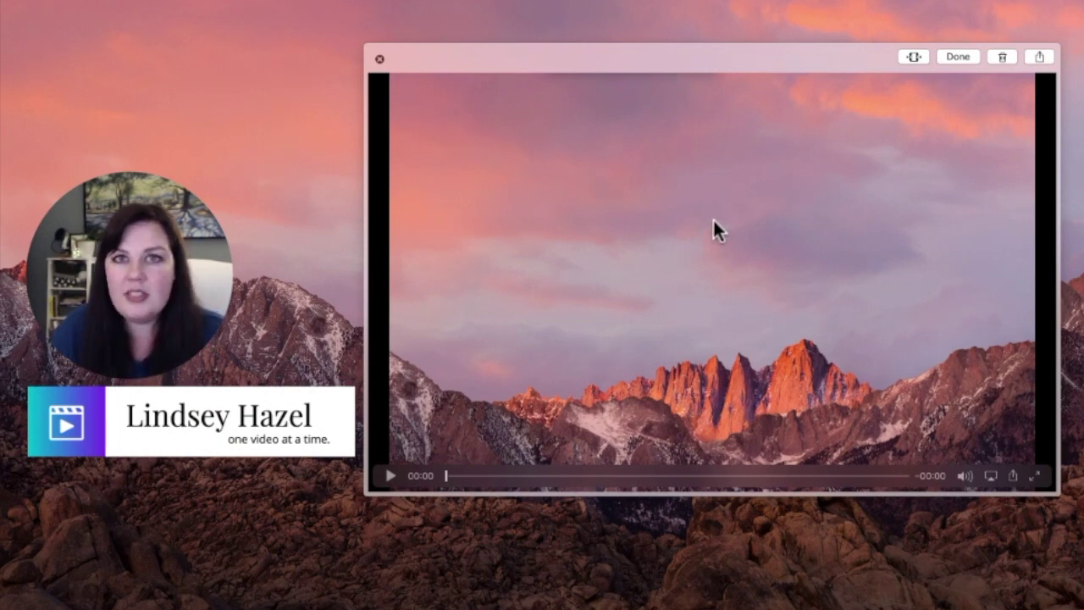
{"action": "left_click", "coordinate": [910, 56]}
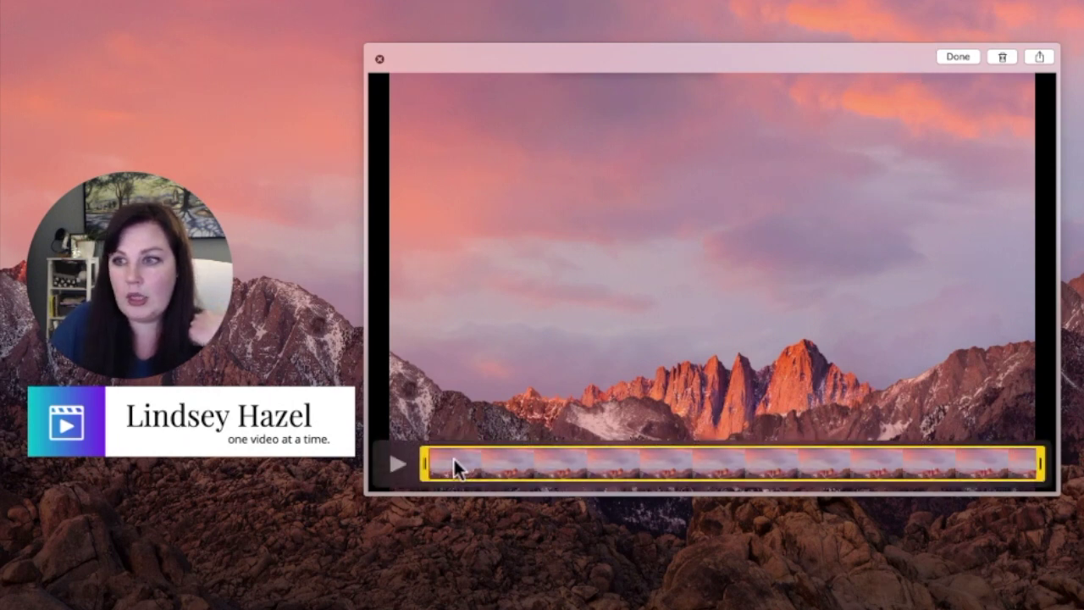
{"action": "left_click_drag", "start_coordinate": [422, 465], "coordinate": [467, 468]}
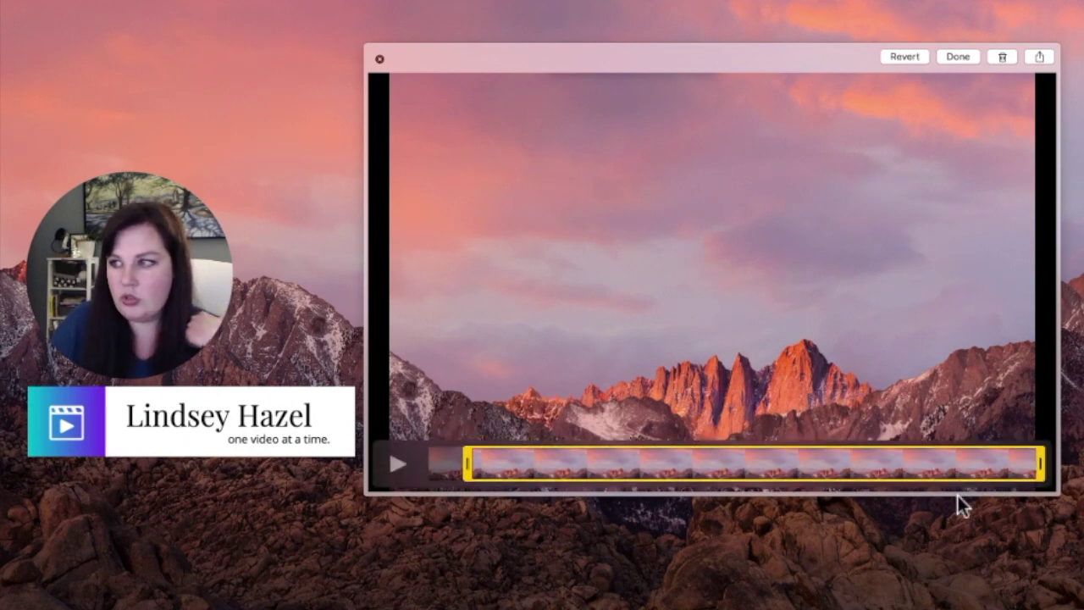
{"action": "left_click_drag", "start_coordinate": [1040, 464], "coordinate": [1008, 465]}
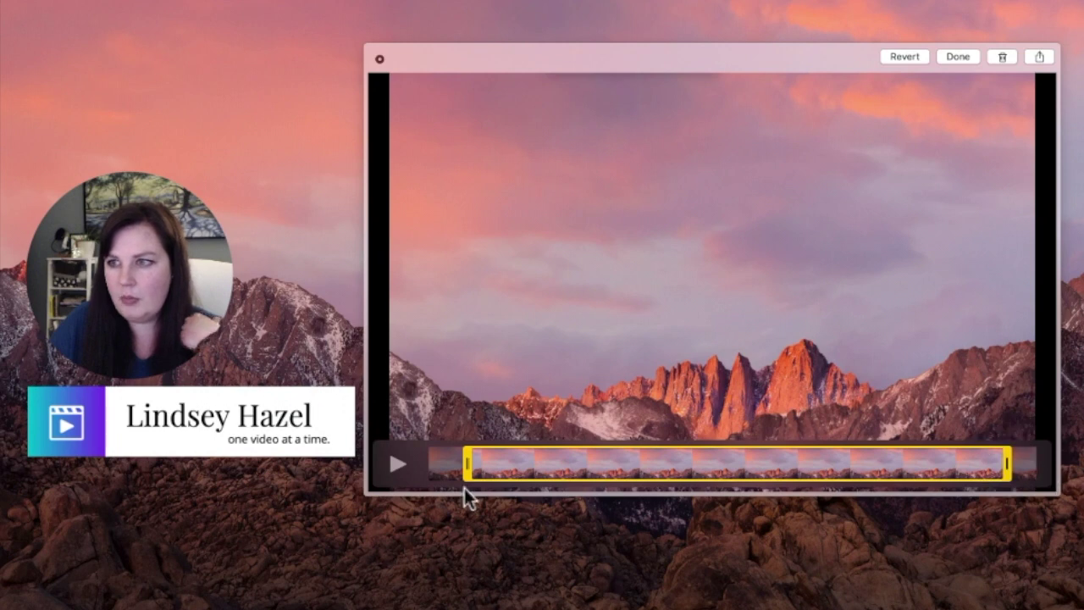
{"action": "left_click", "coordinate": [398, 464]}
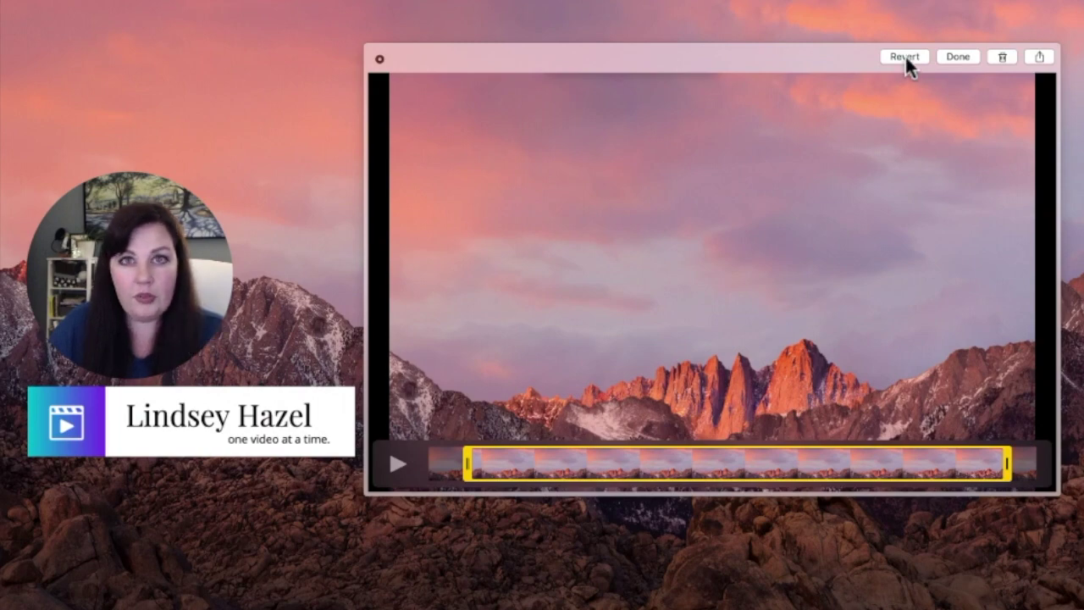
{"action": "left_click", "coordinate": [958, 57]}
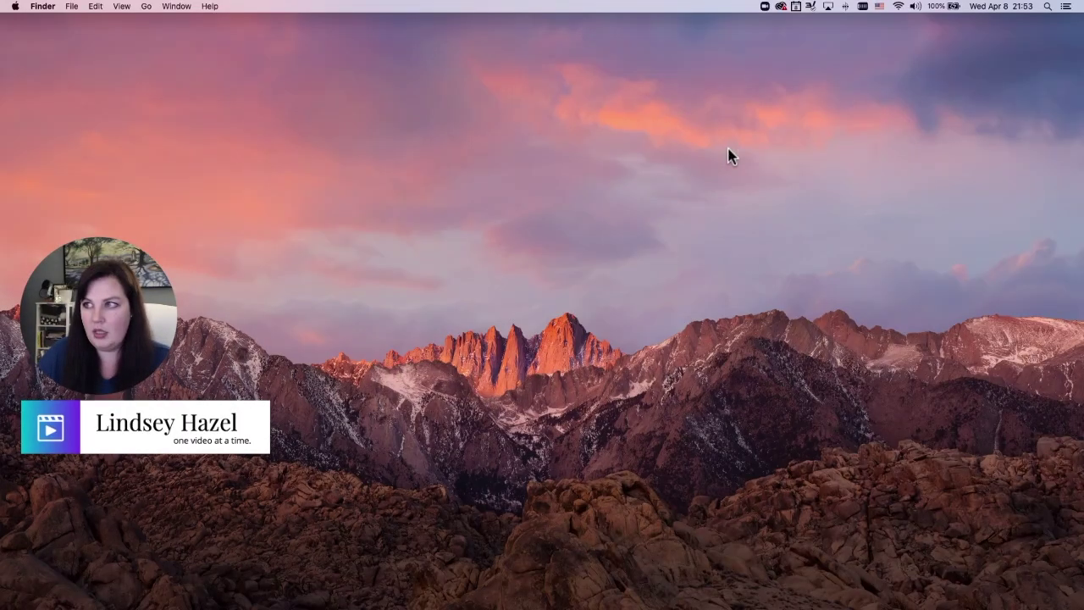